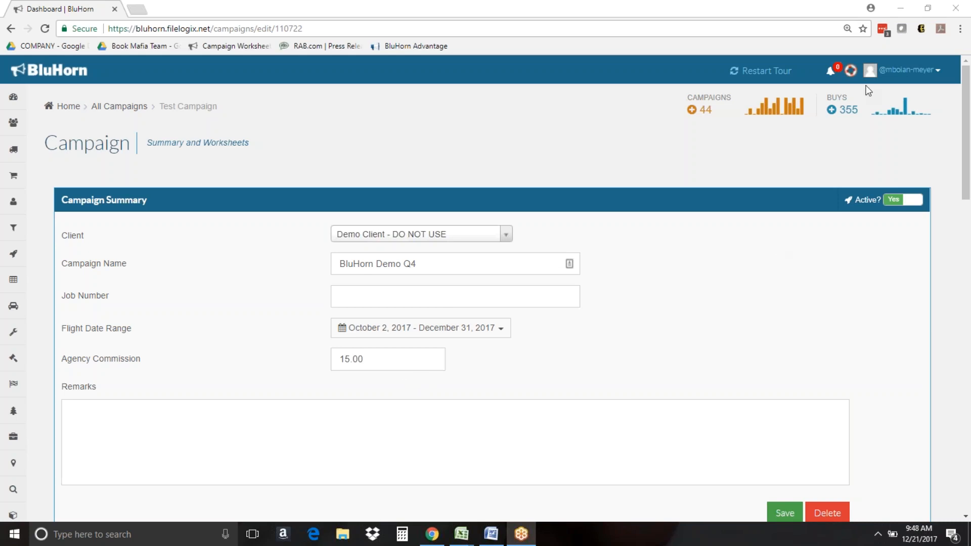
# Name the new worksheet "TV Demo" in the Add A New Worksheet section.
pyautogui.moveTo(969, 123); pyautogui.dragTo(970, 183)
pyautogui.scroll(-6, 481, 133)
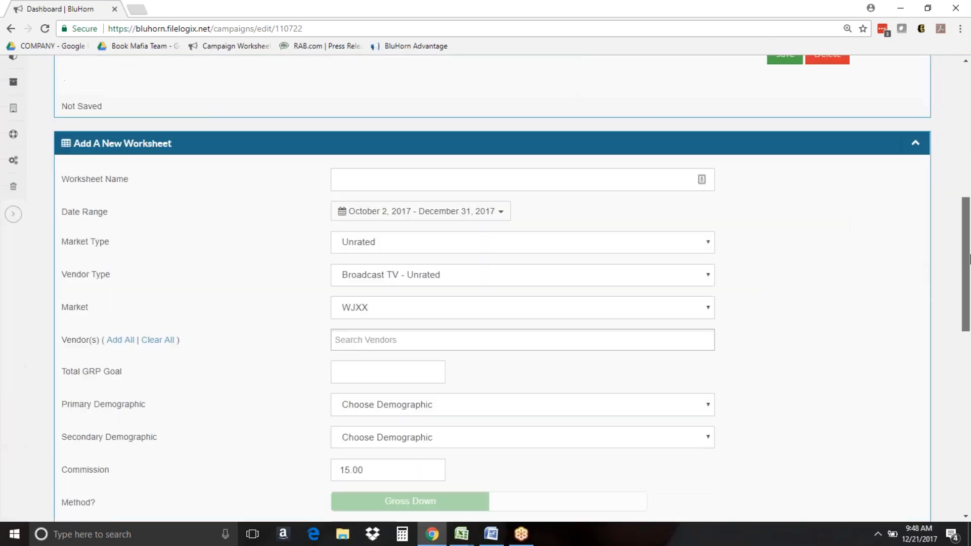
pyautogui.click(481, 126)
pyautogui.write('TV ')
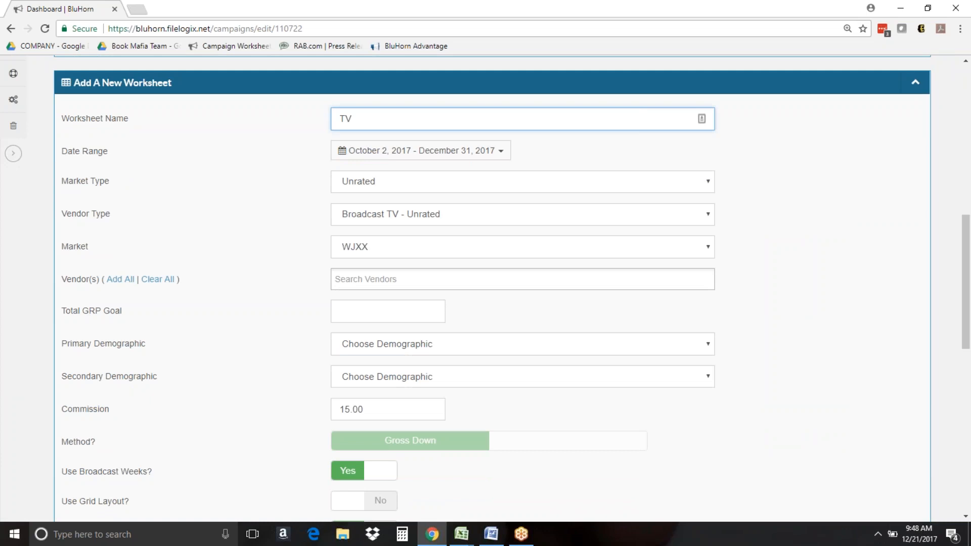
pyautogui.write('Demo')
# Set the worksheet's market type to Rated (Nielsen) and its vendor type to Broadcast TV - Rated.
pyautogui.click(327, 181)
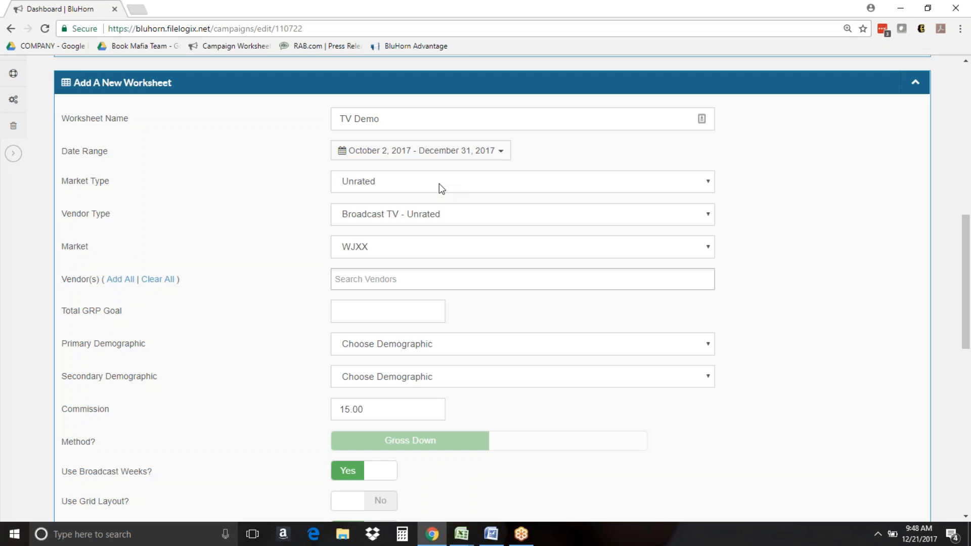
pyautogui.click(351, 183)
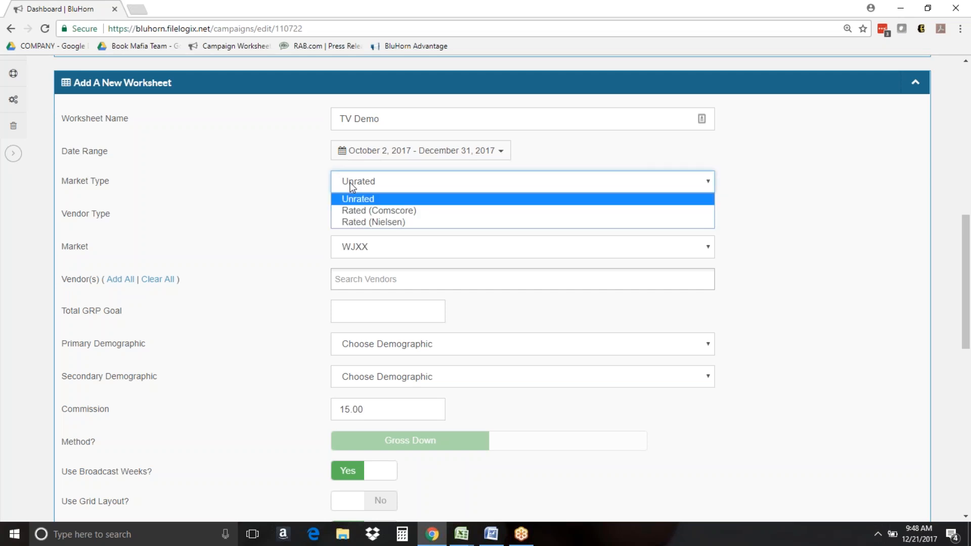
pyautogui.click(388, 224)
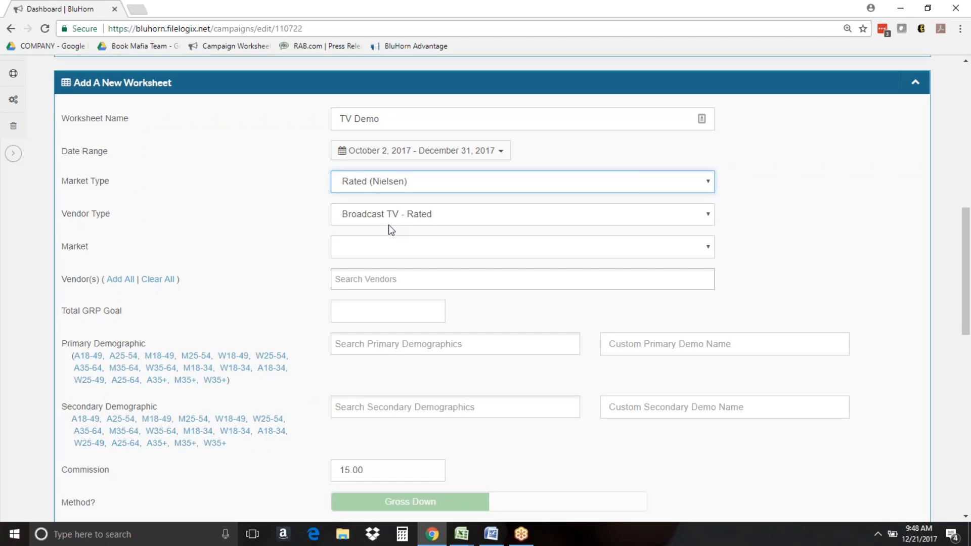
pyautogui.click(389, 222)
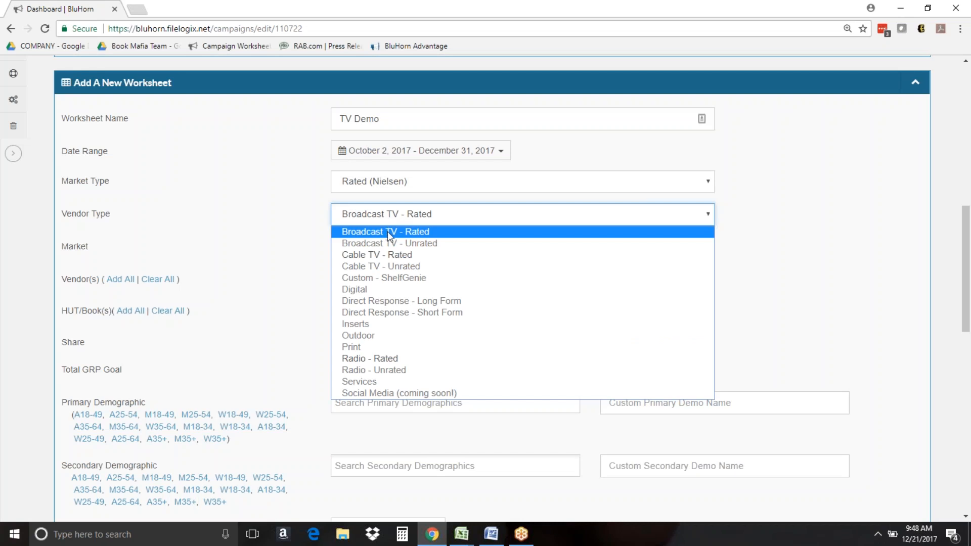
pyautogui.click(387, 232)
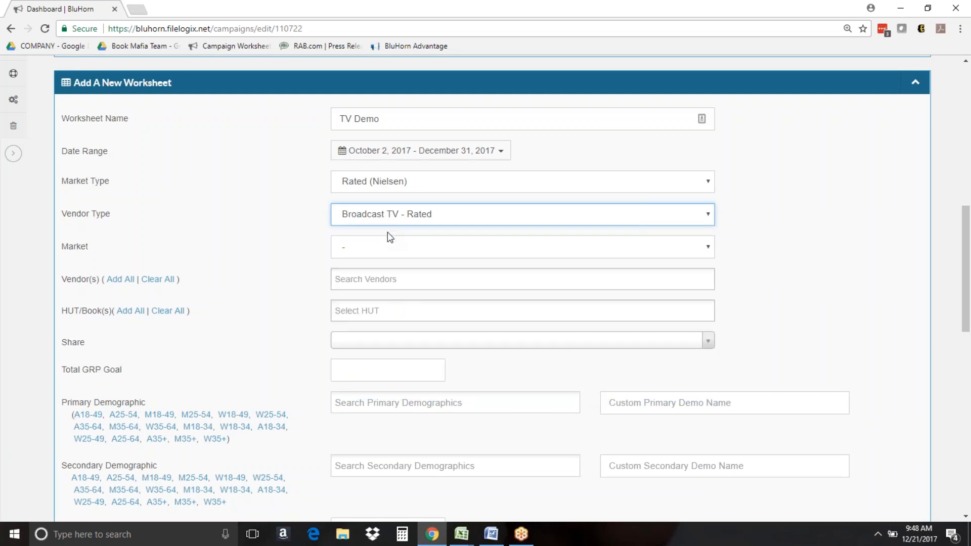
# Choose Jacksonville as the worksheet's market.
pyautogui.click(398, 254)
pyautogui.press('j')
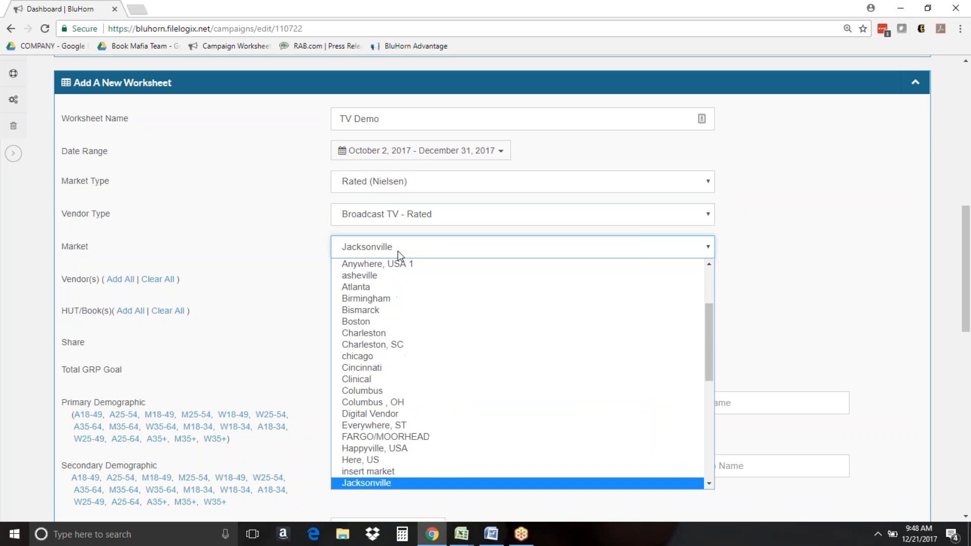
pyautogui.click(363, 485)
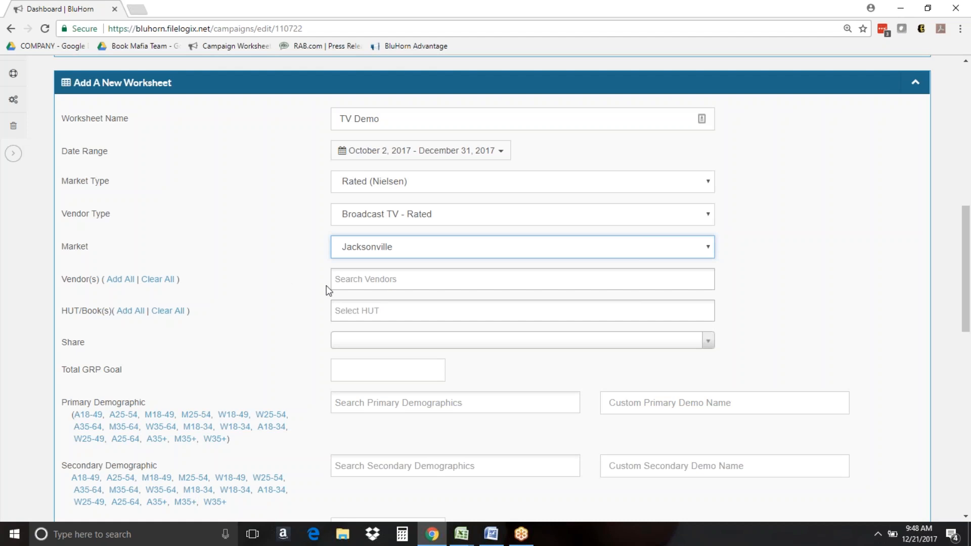
# Add the vendors WCWJ and WFOX along with all other available Jacksonville vendors to the worksheet.
pyautogui.click(384, 285)
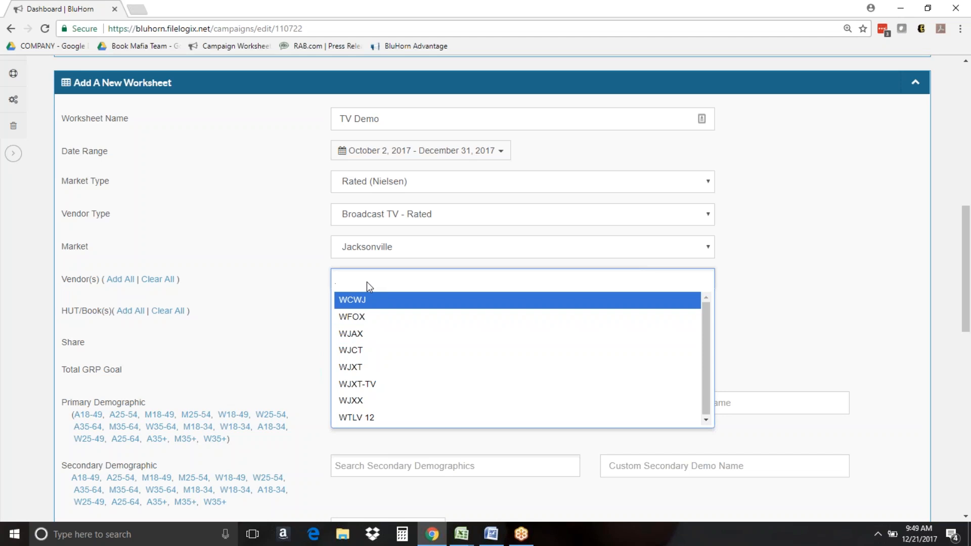
pyautogui.click(364, 301)
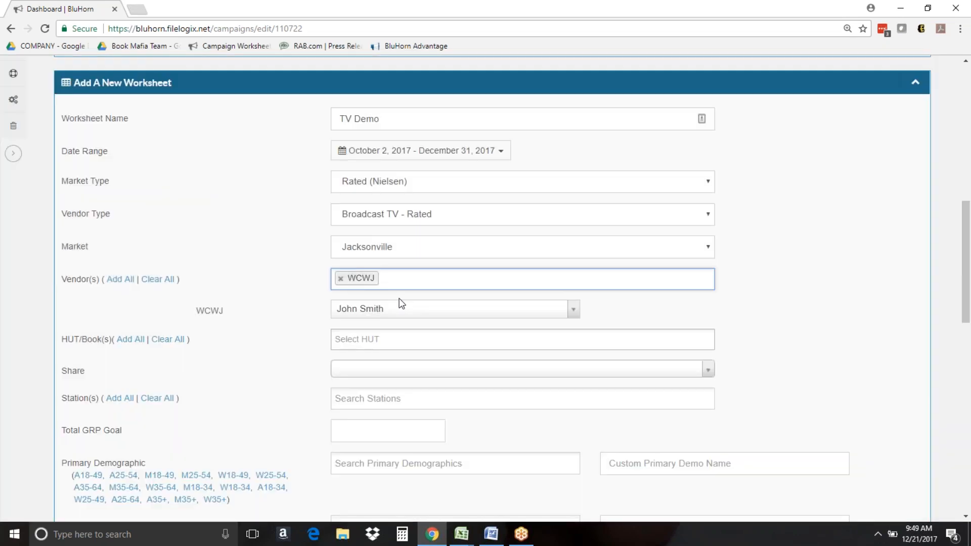
pyautogui.write('WFOX')
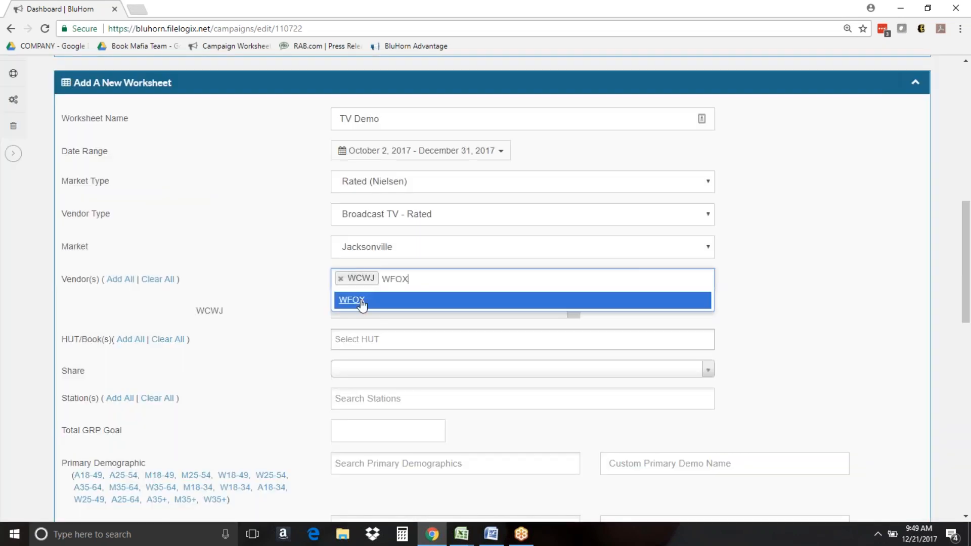
pyautogui.press('Return')
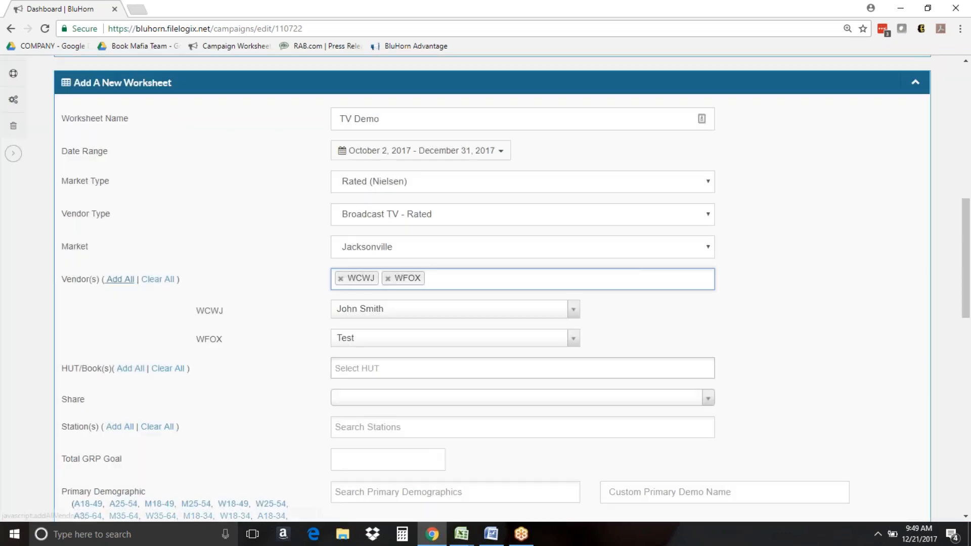
pyautogui.click(120, 280)
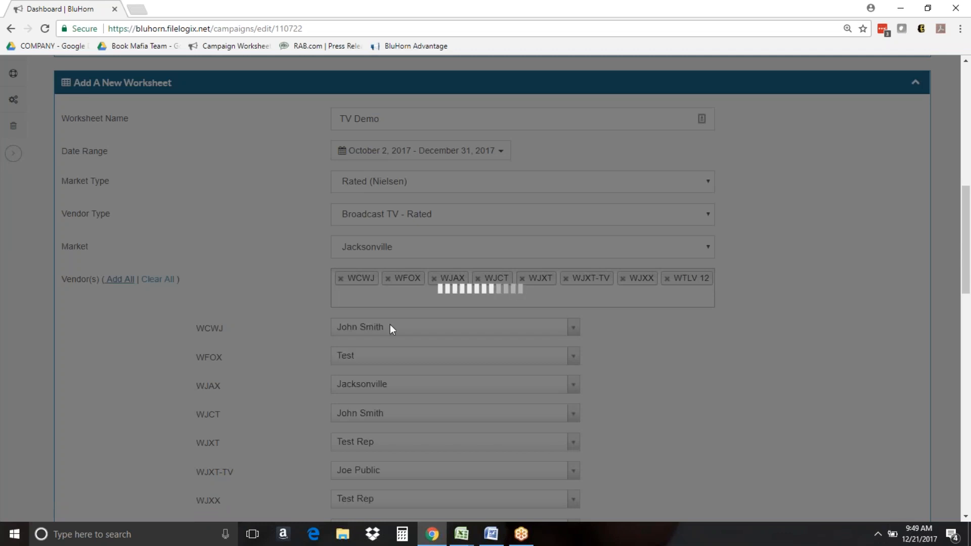
# Change the representative for the WCWJ vendor to Test Rep.
pyautogui.scroll(-1, 392, 333)
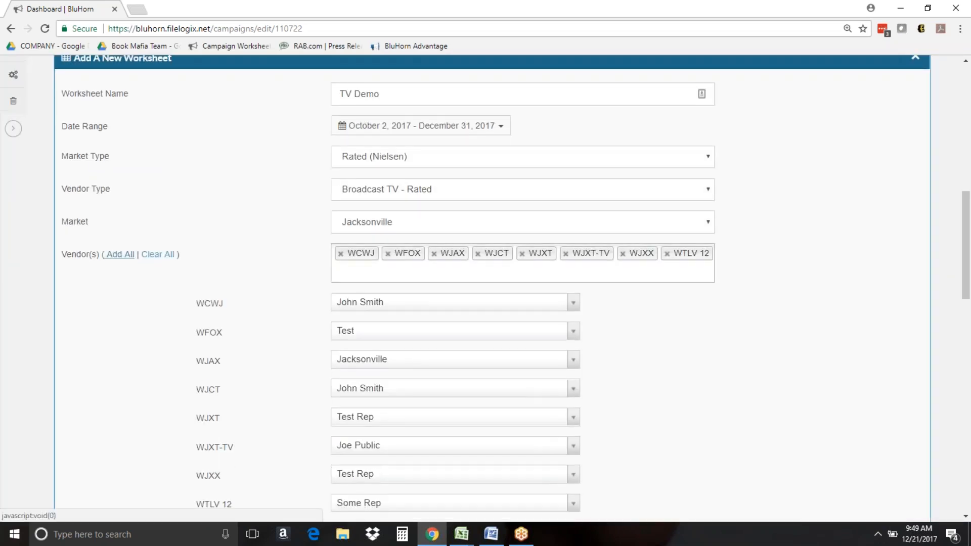
pyautogui.scroll(-2, 392, 308)
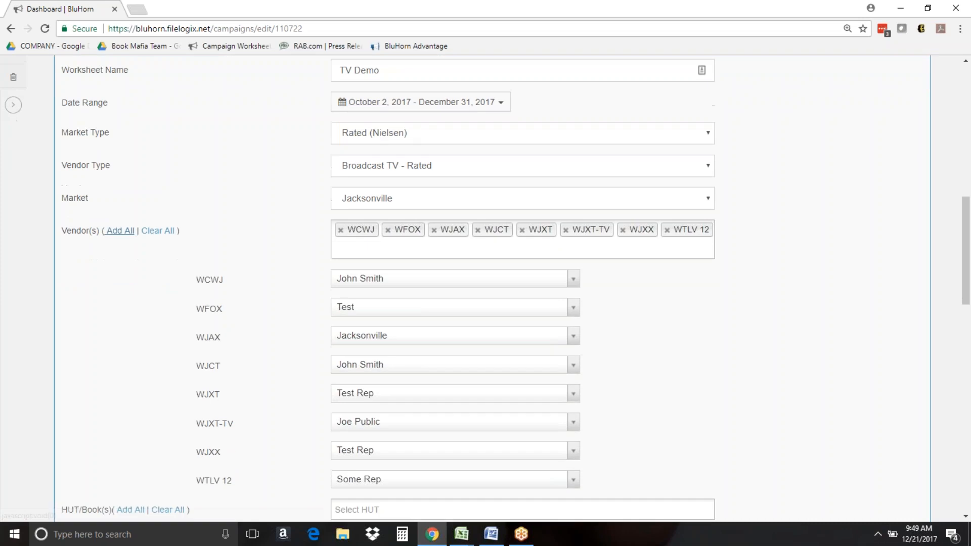
pyautogui.click(384, 276)
pyautogui.click(371, 286)
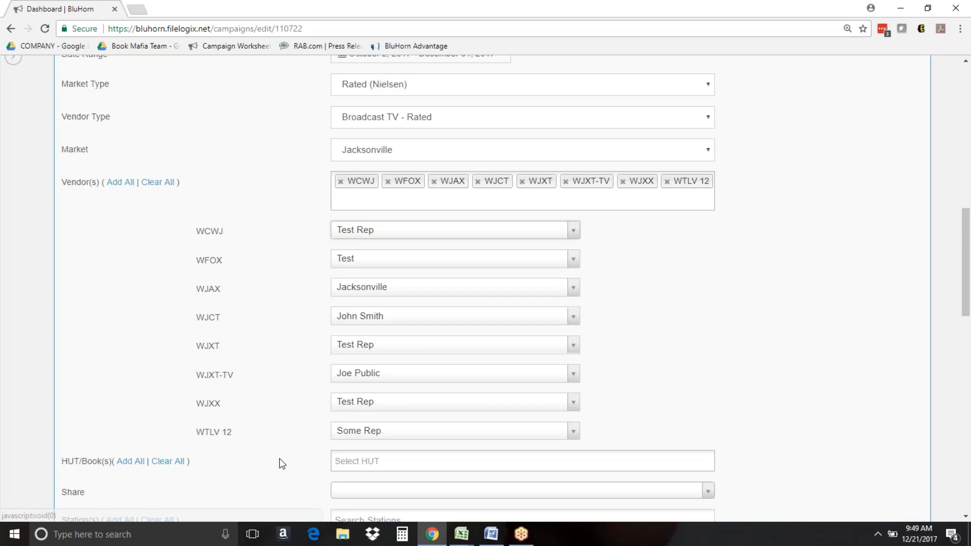
pyautogui.moveTo(966, 256); pyautogui.dragTo(967, 318)
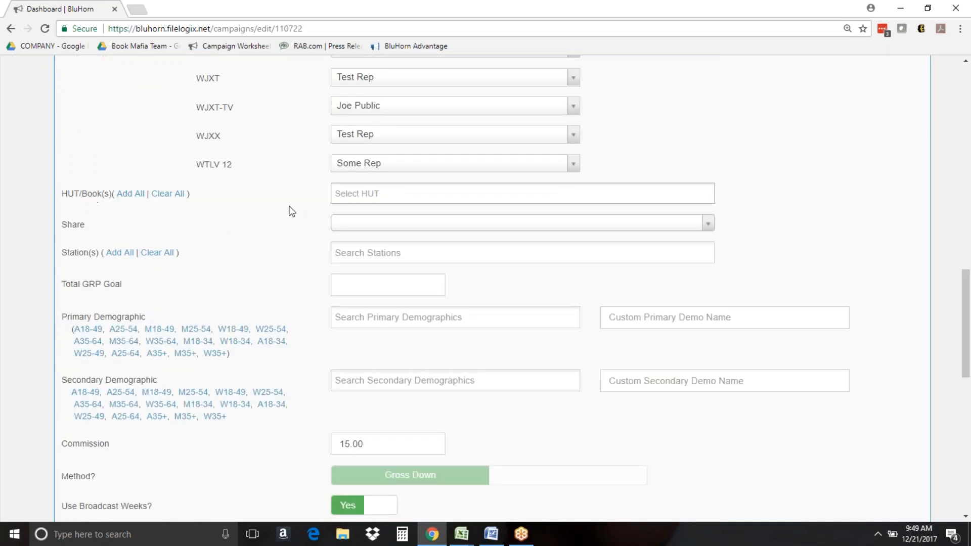
pyautogui.click(365, 198)
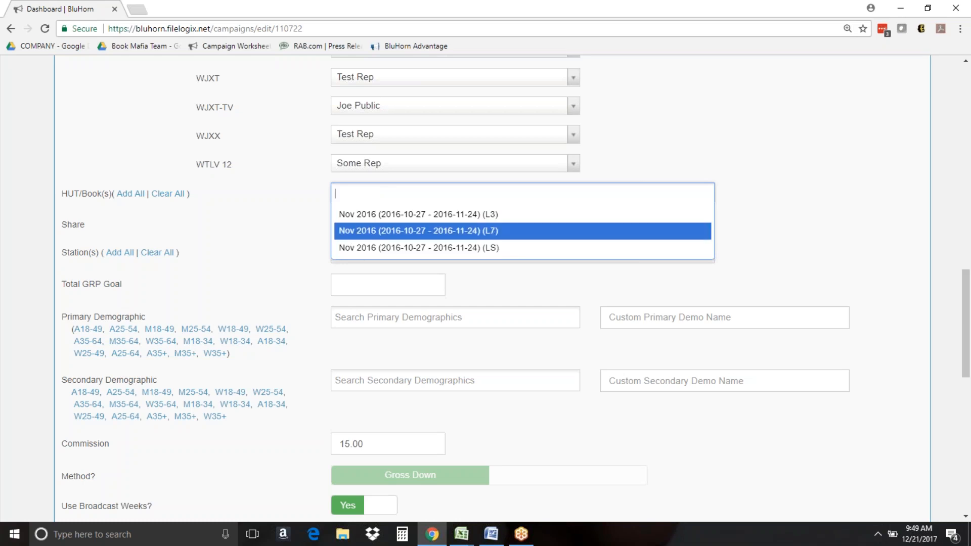
pyautogui.click(310, 211)
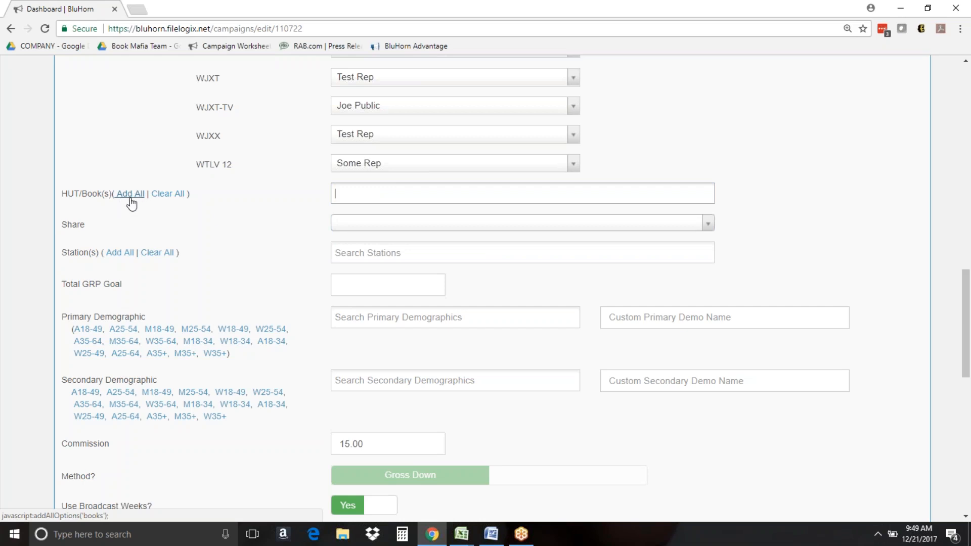
pyautogui.click(368, 196)
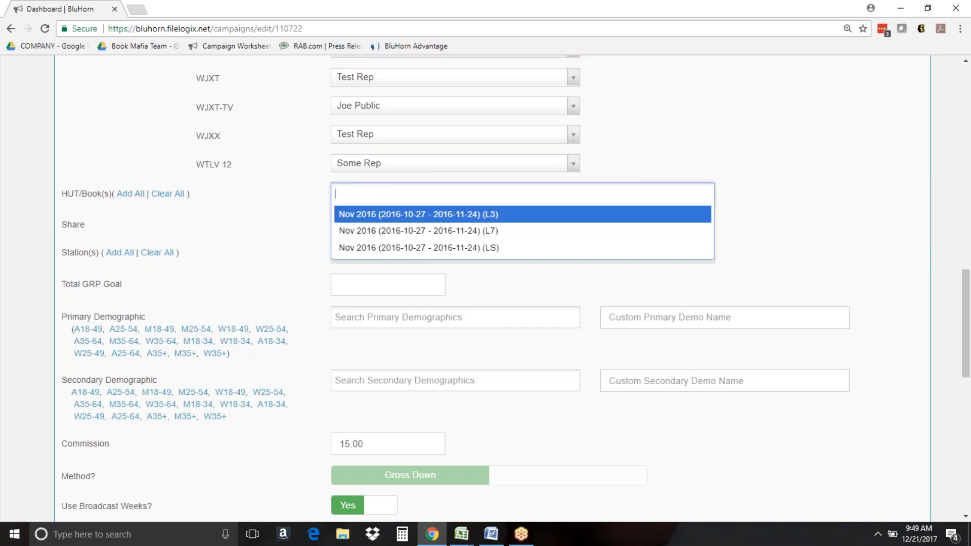
pyautogui.click(365, 246)
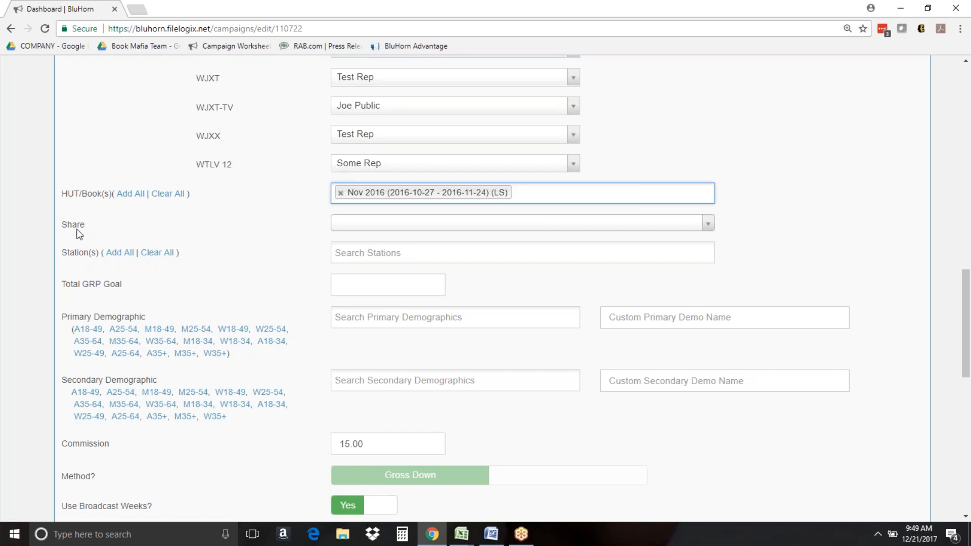
pyautogui.click(348, 227)
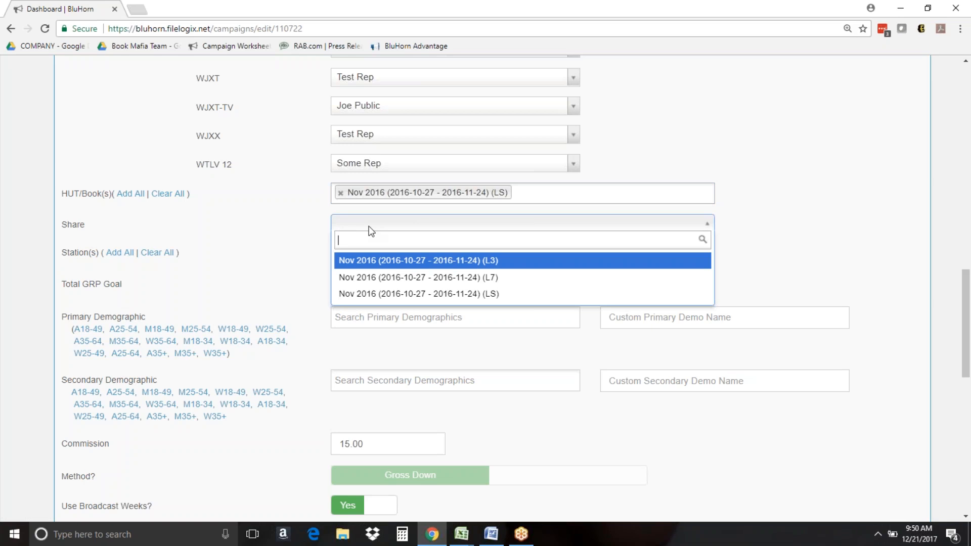
pyautogui.click(366, 295)
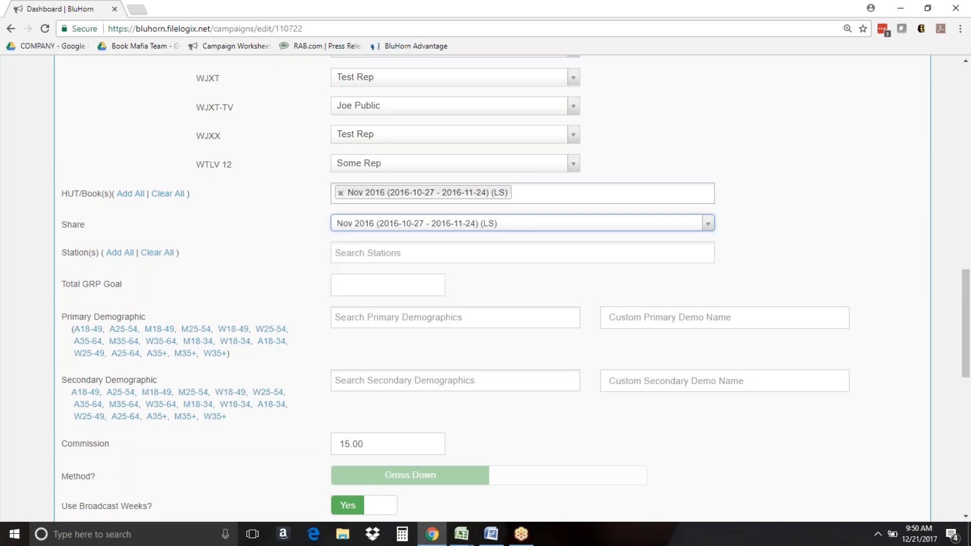
# Add WJAX-TV 47 and all other available stations to the worksheet.
pyautogui.click(366, 251)
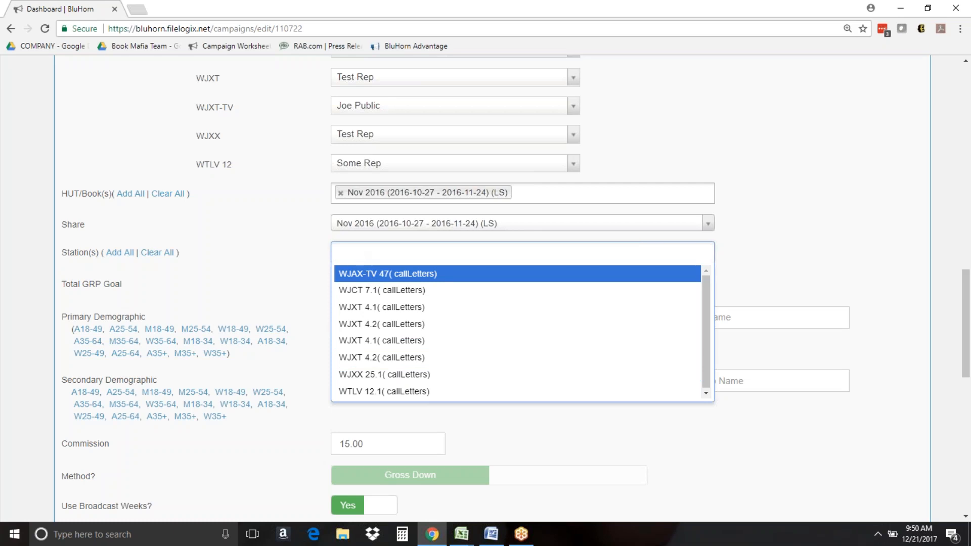
pyautogui.click(350, 276)
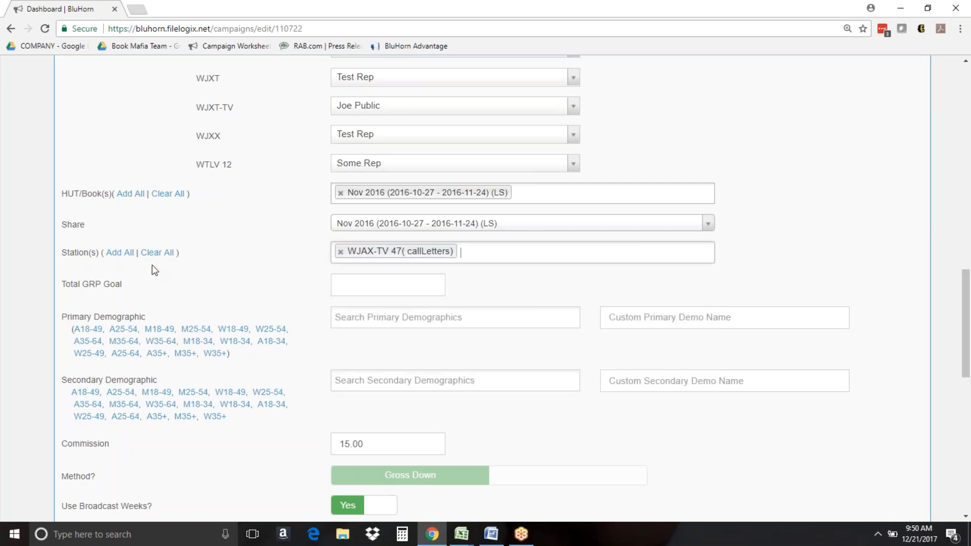
pyautogui.click(121, 253)
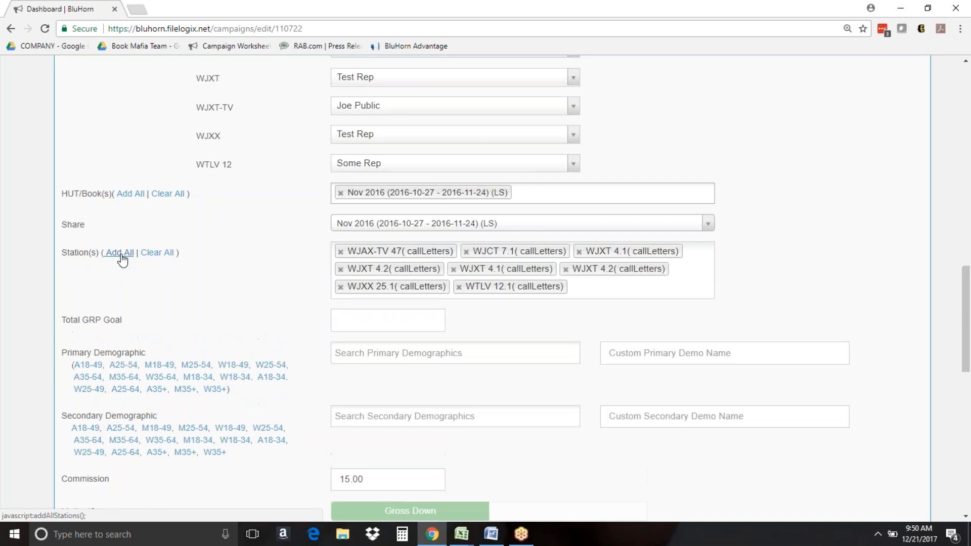
# Set the primary demographic to the predefined A18-49 group.
pyautogui.click(366, 322)
pyautogui.click(359, 350)
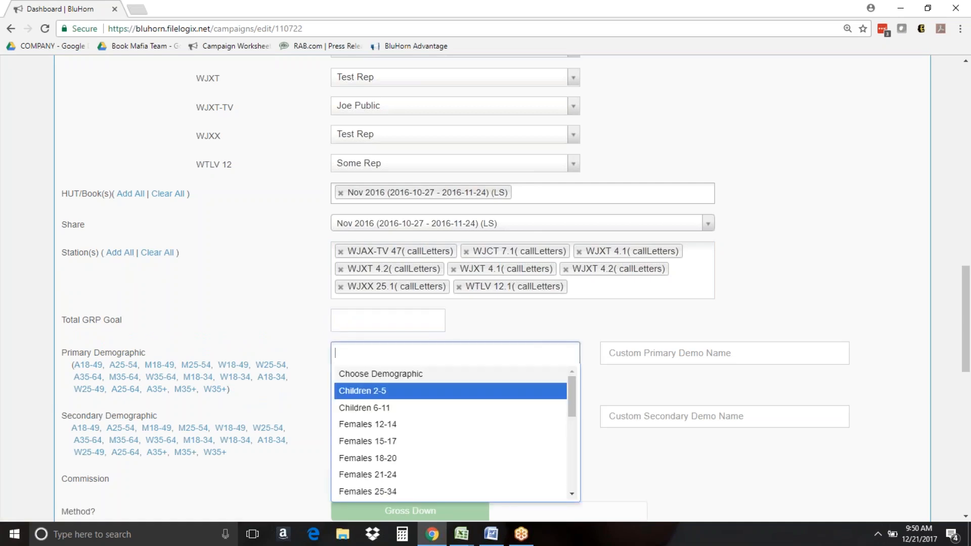
pyautogui.click(266, 343)
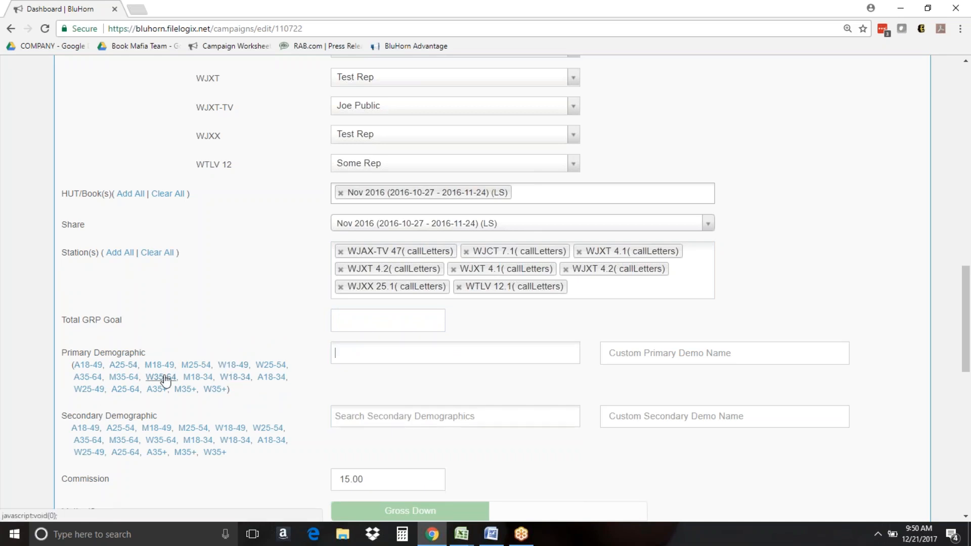
pyautogui.click(92, 367)
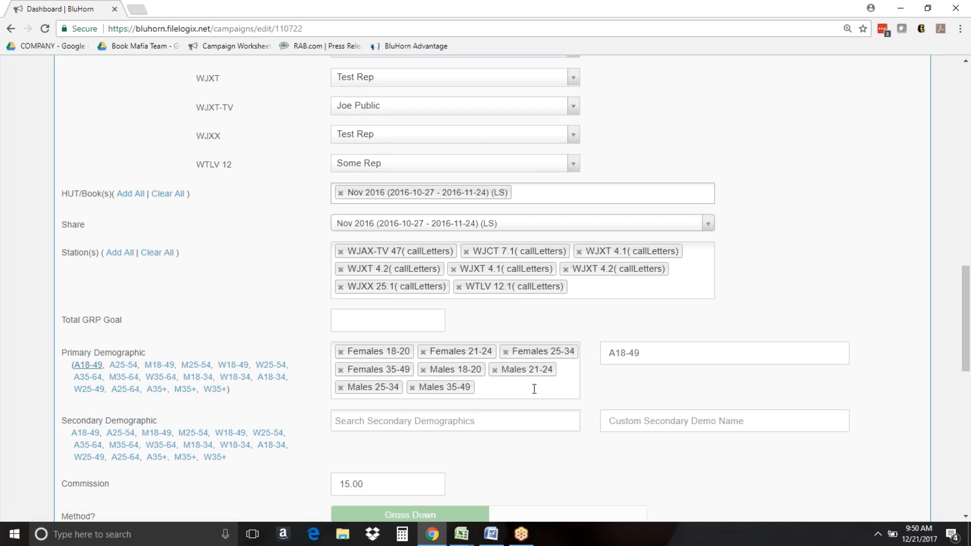
# Review the primary demographic's age groups, its custom demo name and the remaining worksheet options.
pyautogui.click(495, 385)
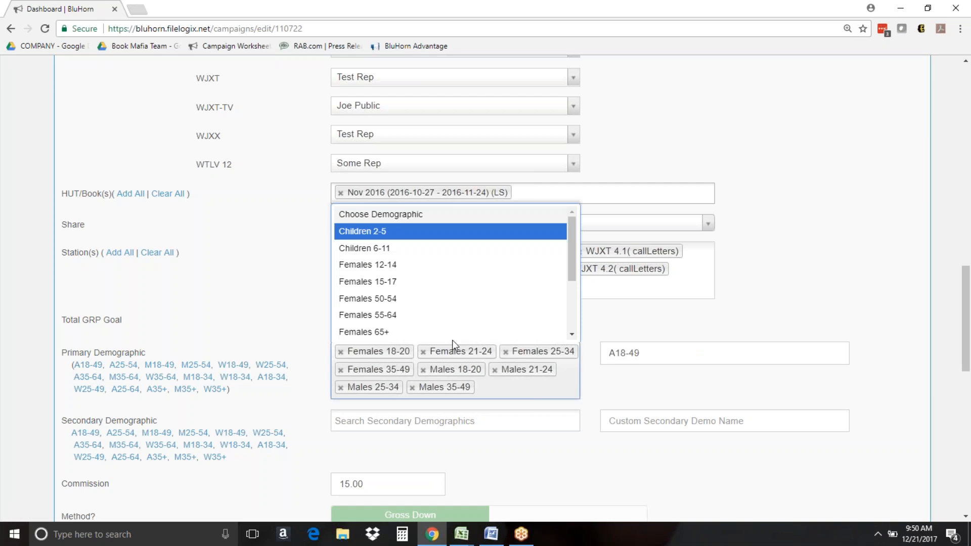
pyautogui.click(590, 324)
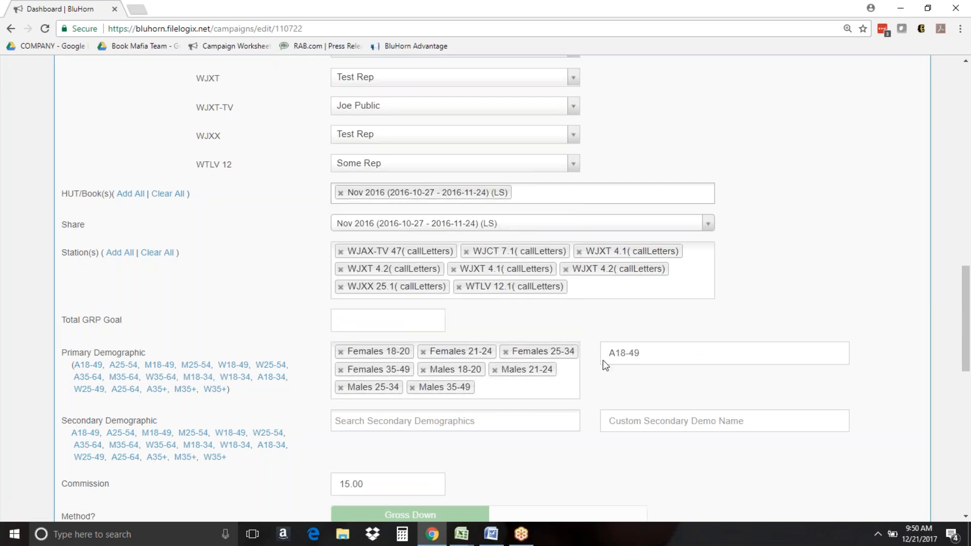
pyautogui.moveTo(613, 356); pyautogui.dragTo(643, 357)
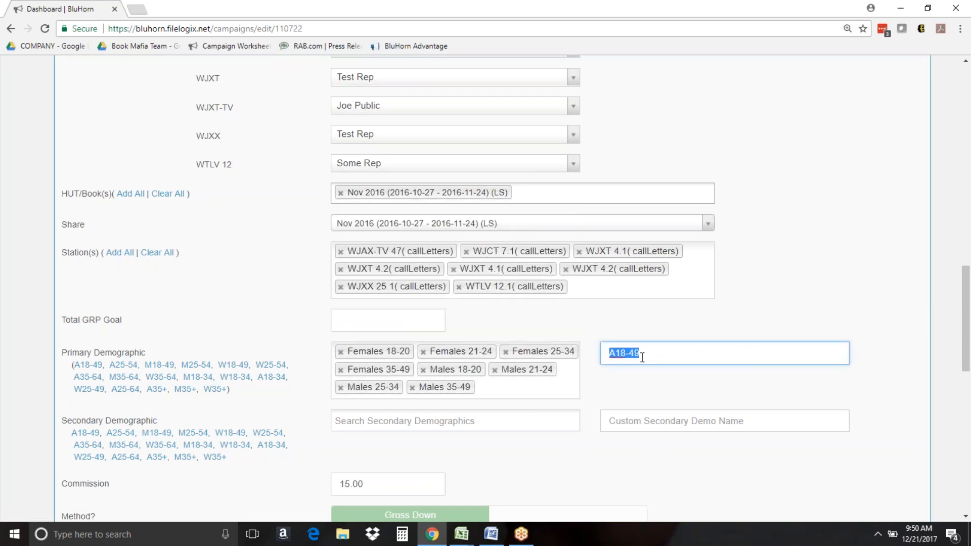
pyautogui.click(596, 379)
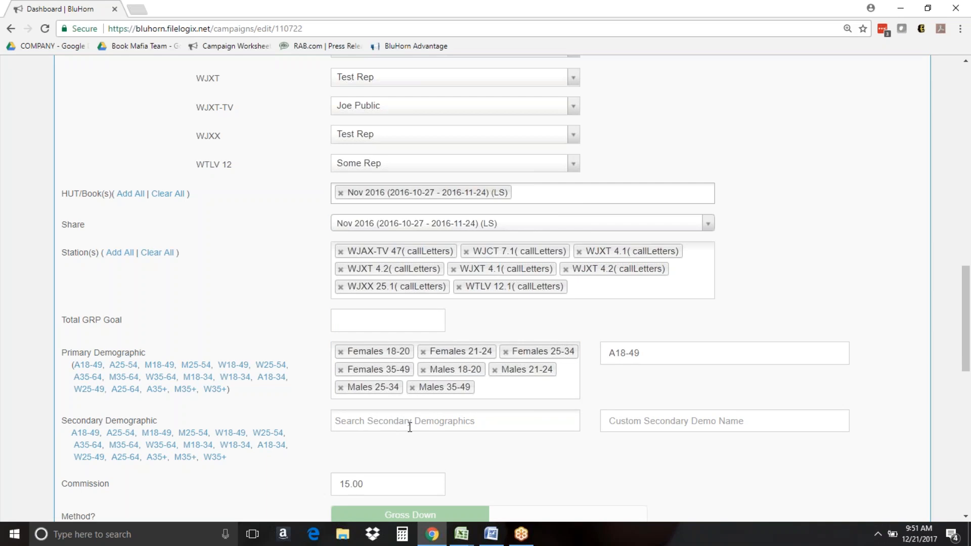
pyautogui.moveTo(967, 312); pyautogui.dragTo(967, 371)
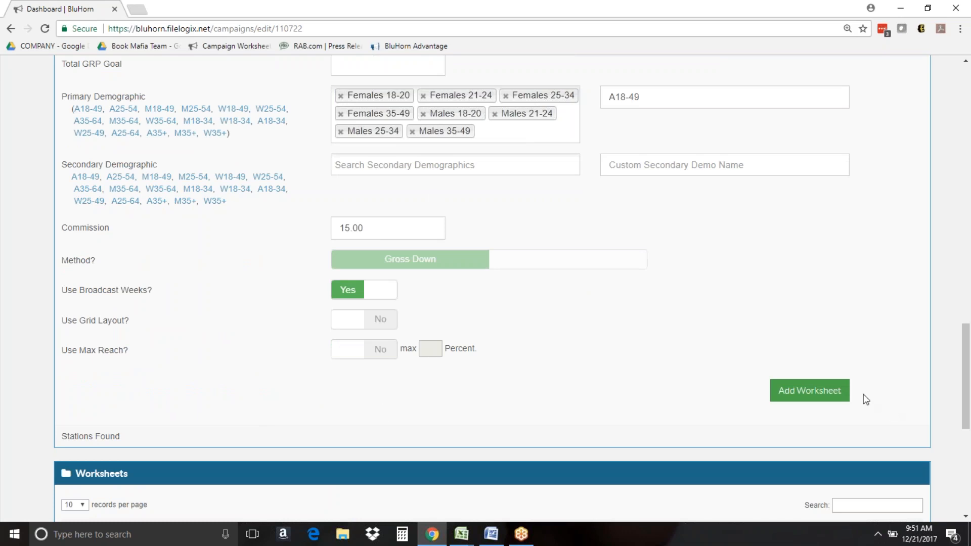
# Add the configured worksheet to the campaign and open the new TV Demo worksheet.
pyautogui.click(840, 399)
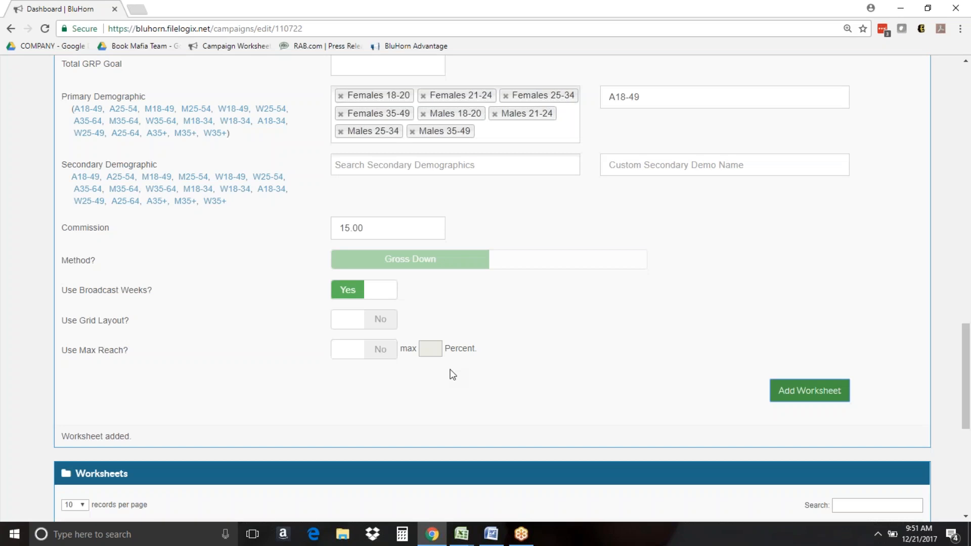
pyautogui.moveTo(969, 351); pyautogui.dragTo(969, 420)
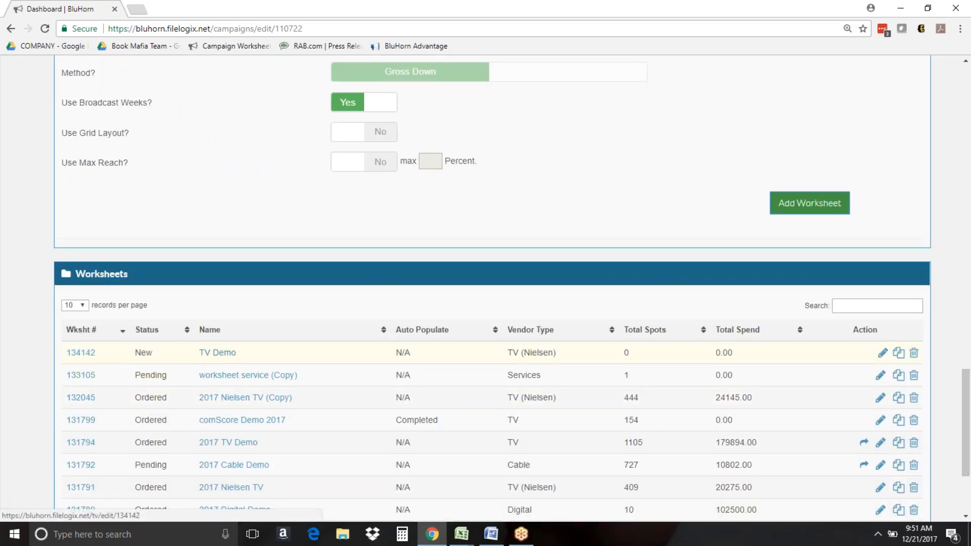
pyautogui.click(217, 353)
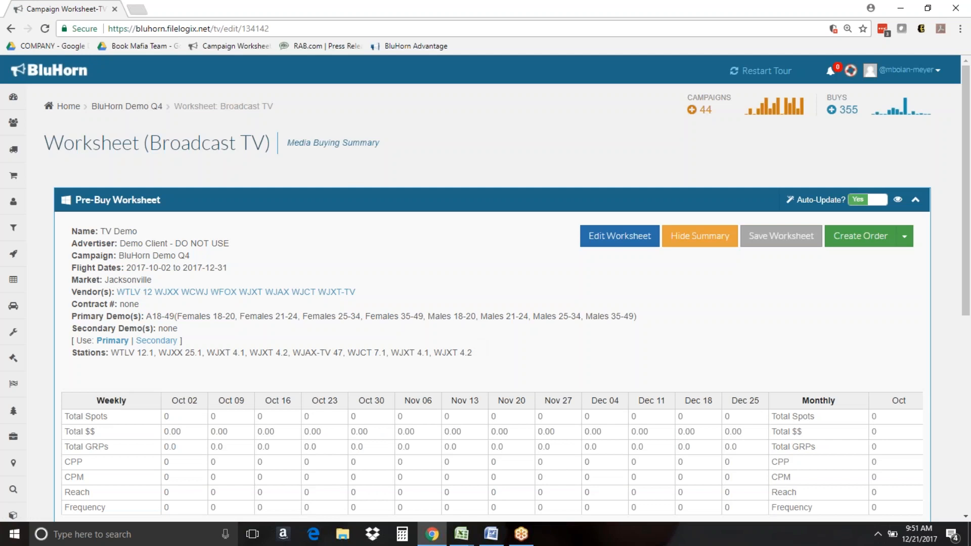
# Look over the new worksheet and its file import form, closing the form without choosing a file.
pyautogui.scroll(-5, 968, 245)
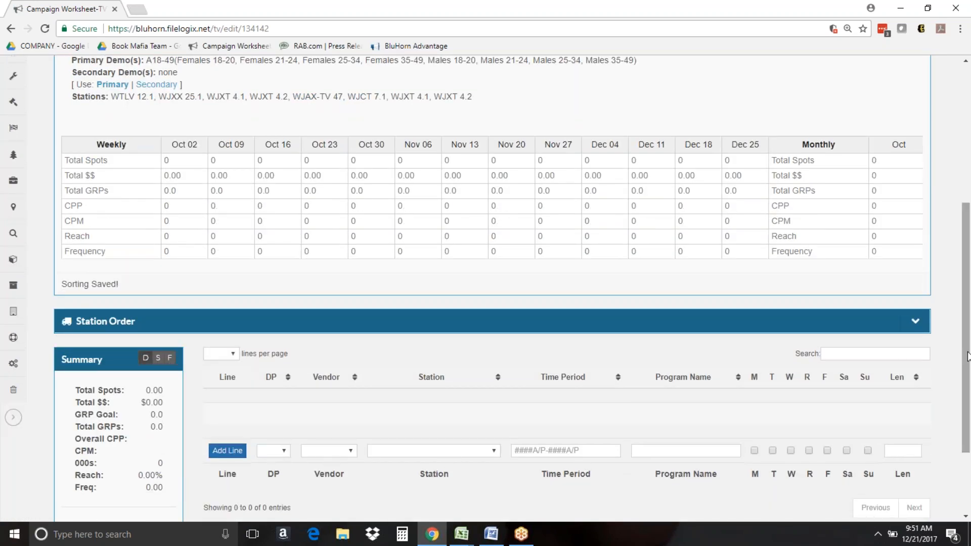
pyautogui.scroll(3, 968, 357)
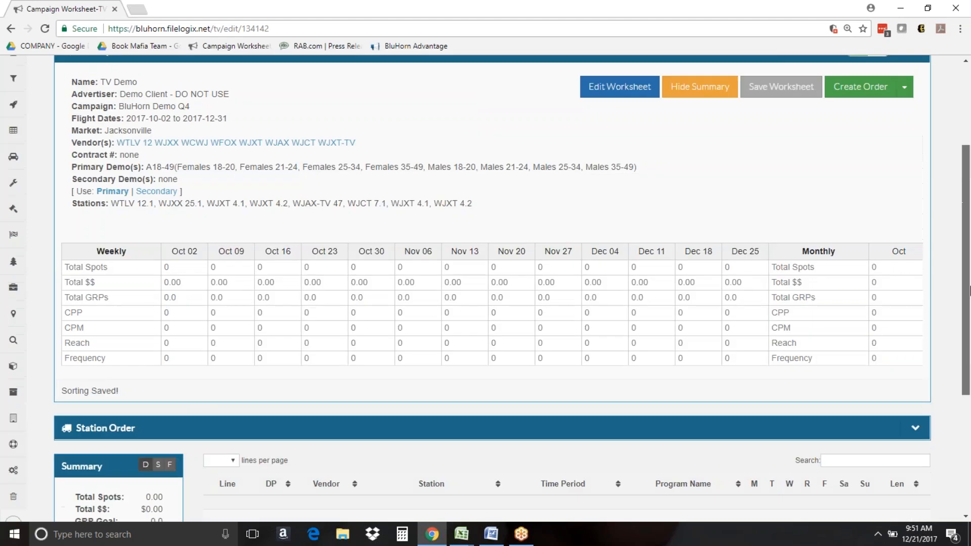
pyautogui.click(906, 106)
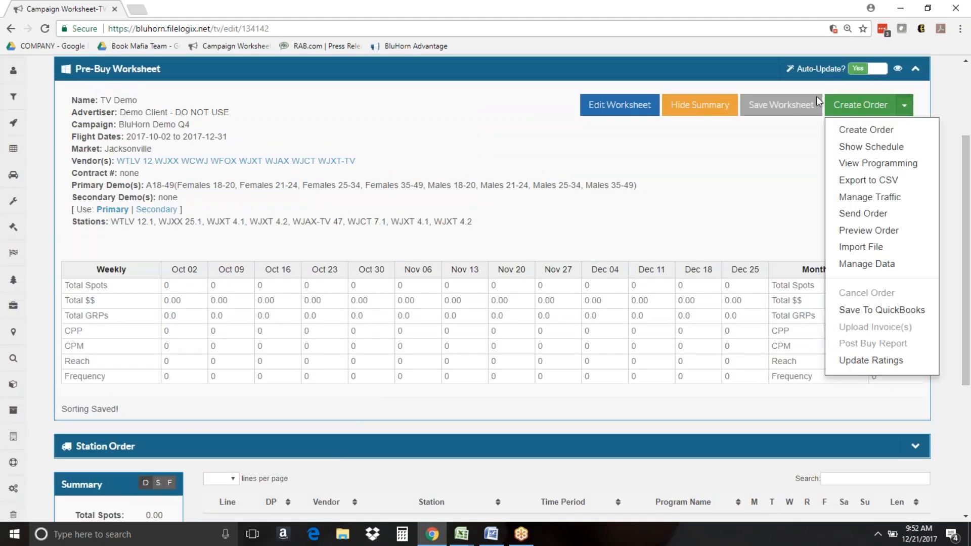
pyautogui.click(882, 248)
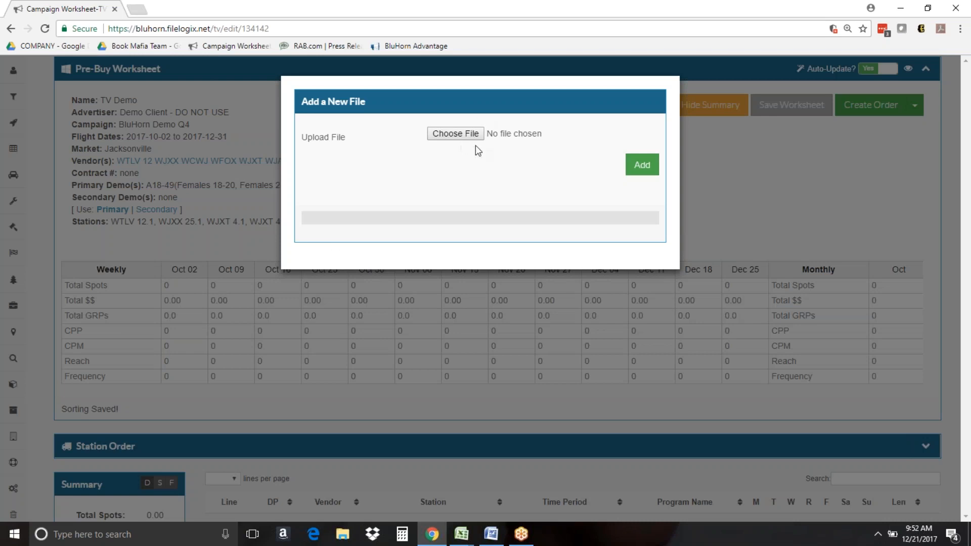
pyautogui.click(239, 247)
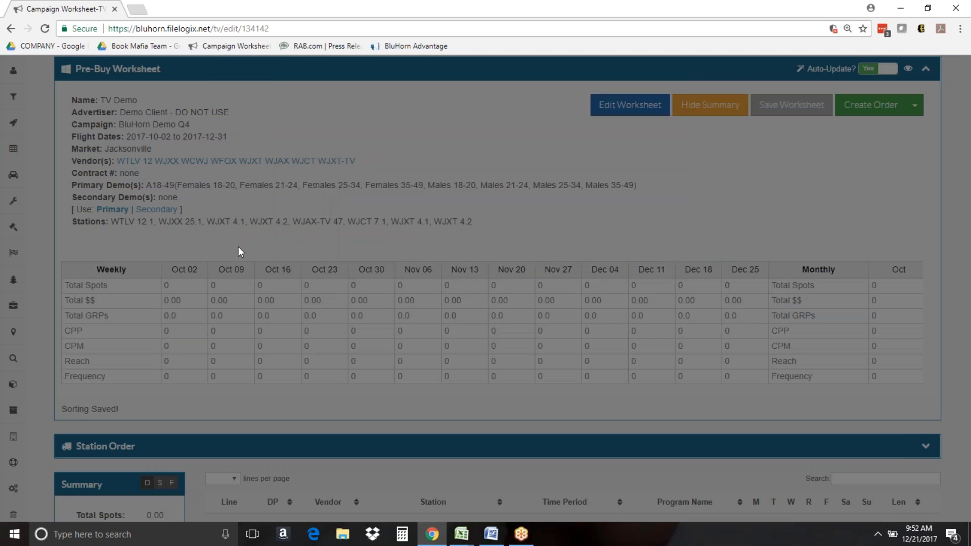
# Fill in the new station order line with daypart RO, vendor WTLV 12 and station WTLV 12.1.
pyautogui.scroll(-1, 966, 344)
pyautogui.scroll(-3, 966, 344)
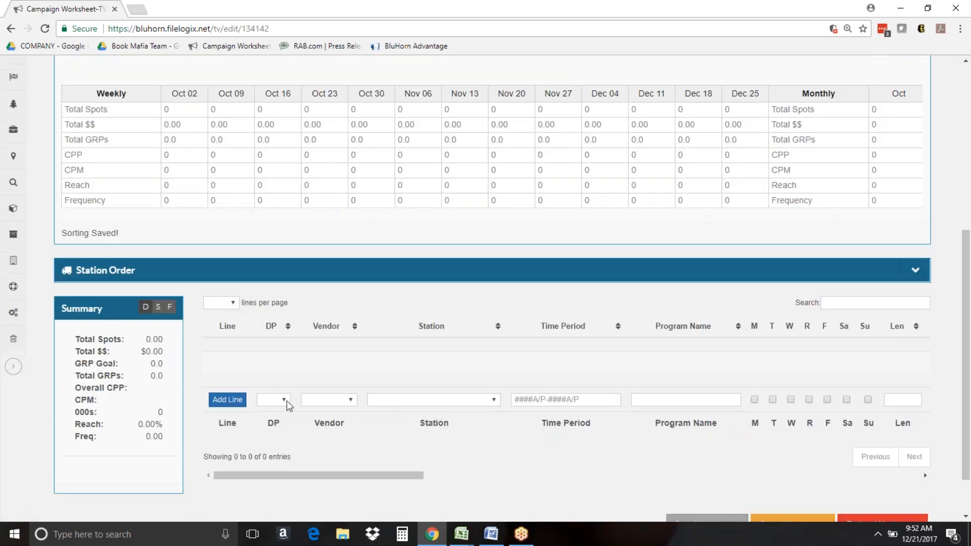
pyautogui.click(287, 401)
pyautogui.click(282, 392)
pyautogui.click(323, 401)
pyautogui.click(400, 409)
pyautogui.click(402, 403)
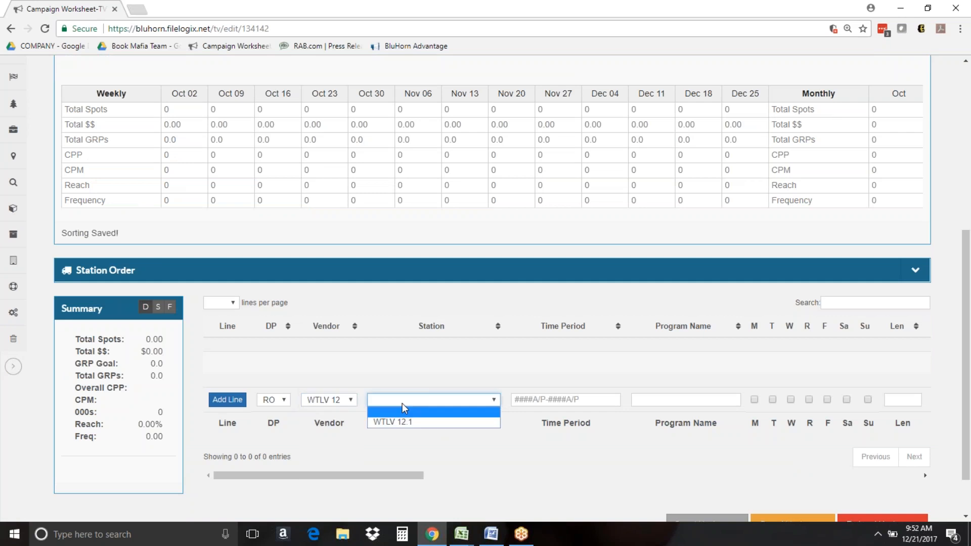
pyautogui.click(399, 422)
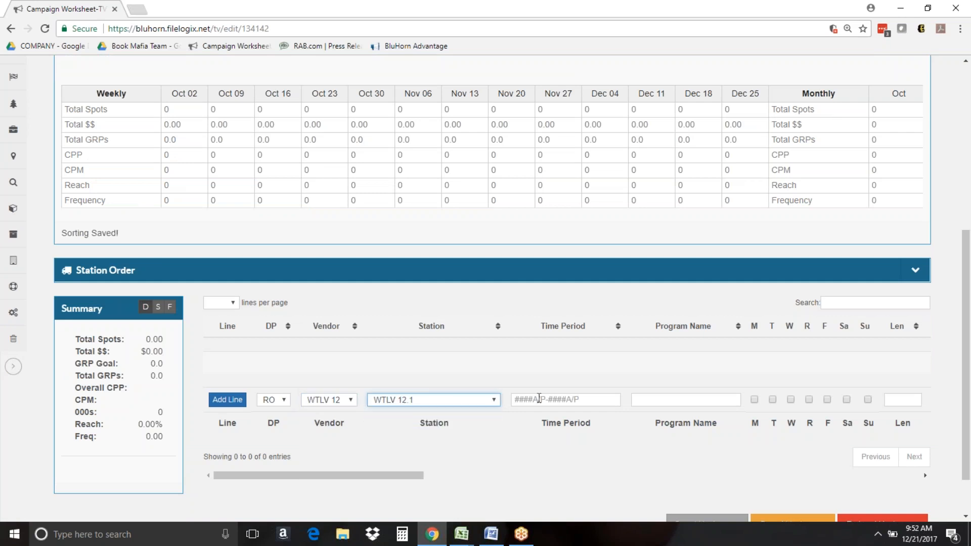
pyautogui.rightClick(346, 405)
pyautogui.rightClick(324, 406)
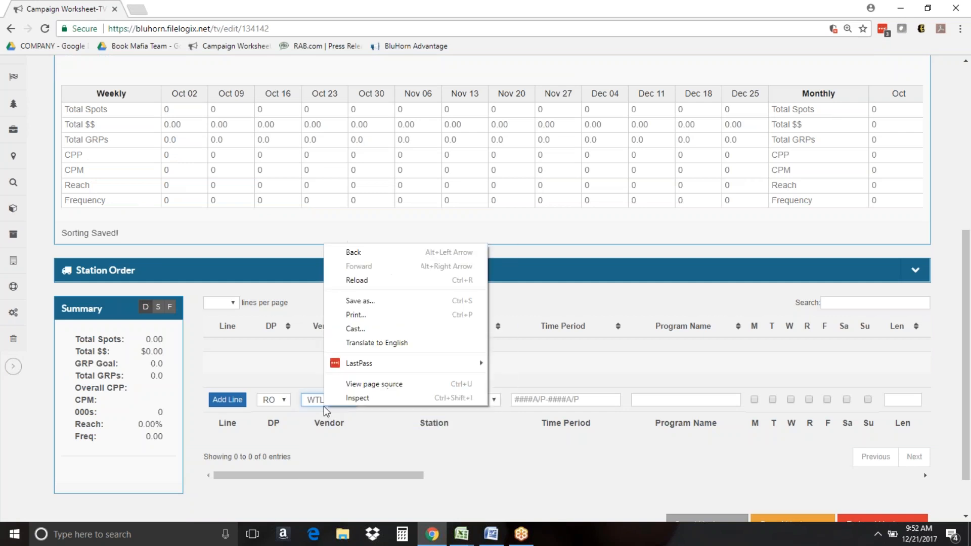
pyautogui.click(491, 430)
pyautogui.click(481, 405)
pyautogui.click(482, 408)
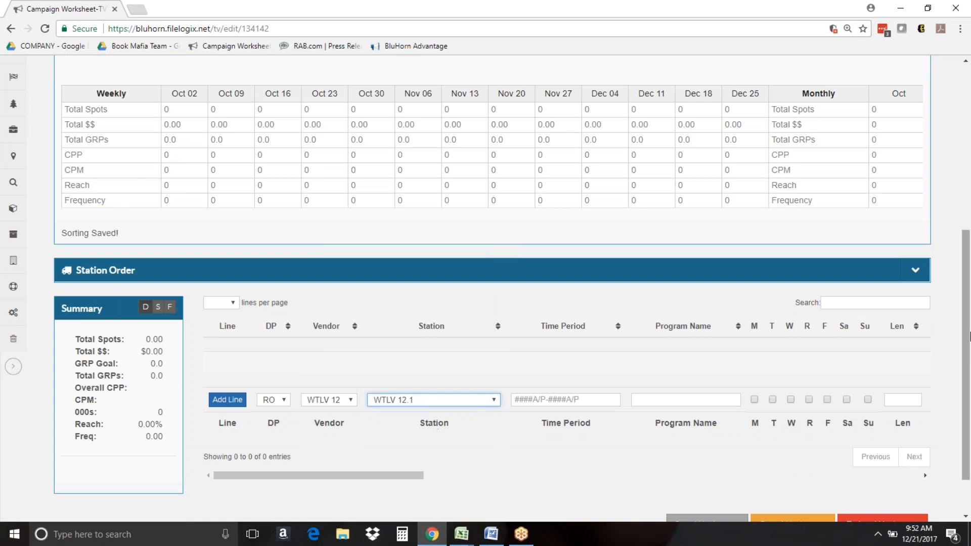
pyautogui.scroll(5, 970, 336)
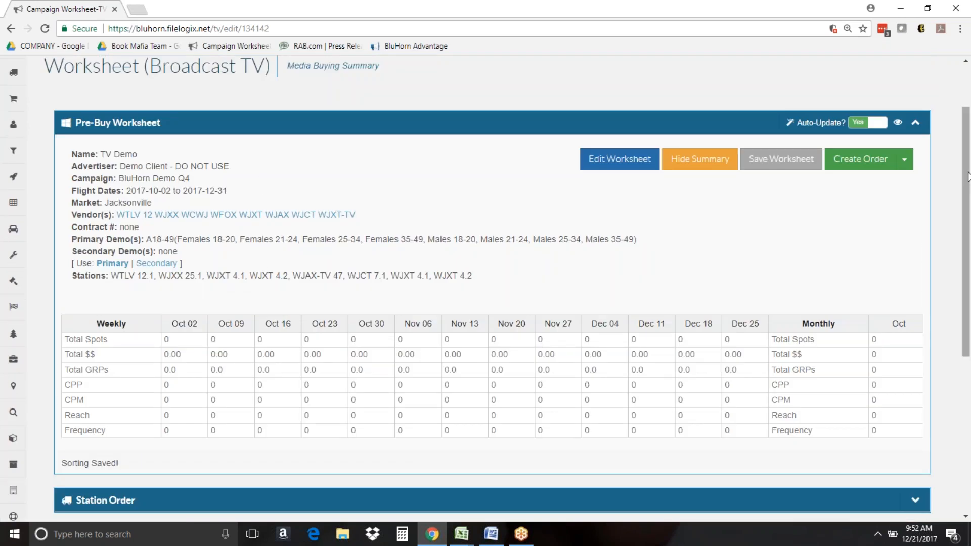
pyautogui.scroll(-5, 970, 175)
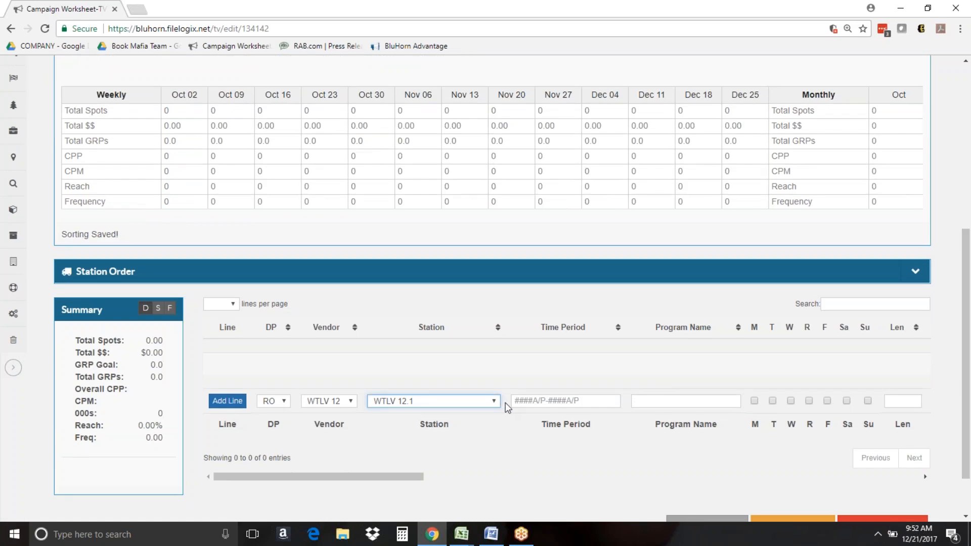
pyautogui.click(492, 403)
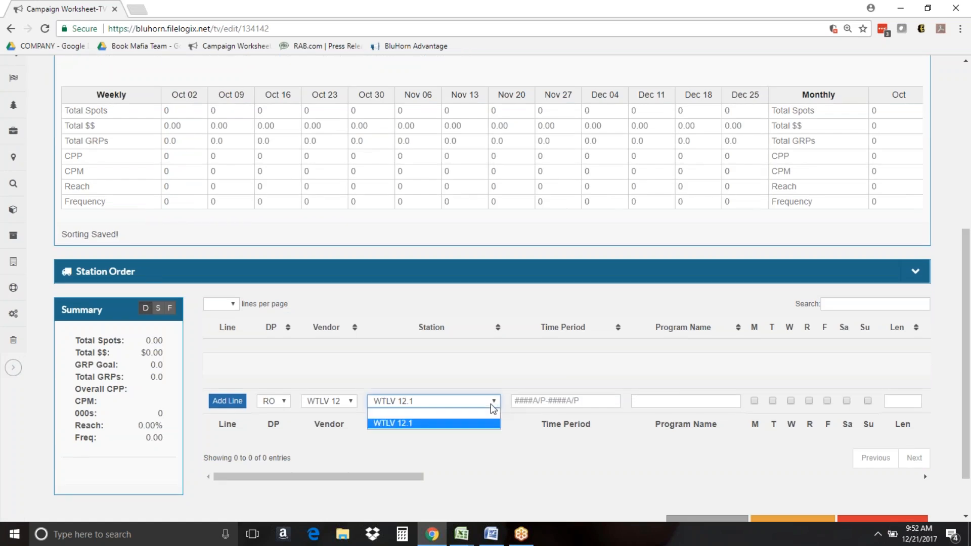
pyautogui.click(491, 403)
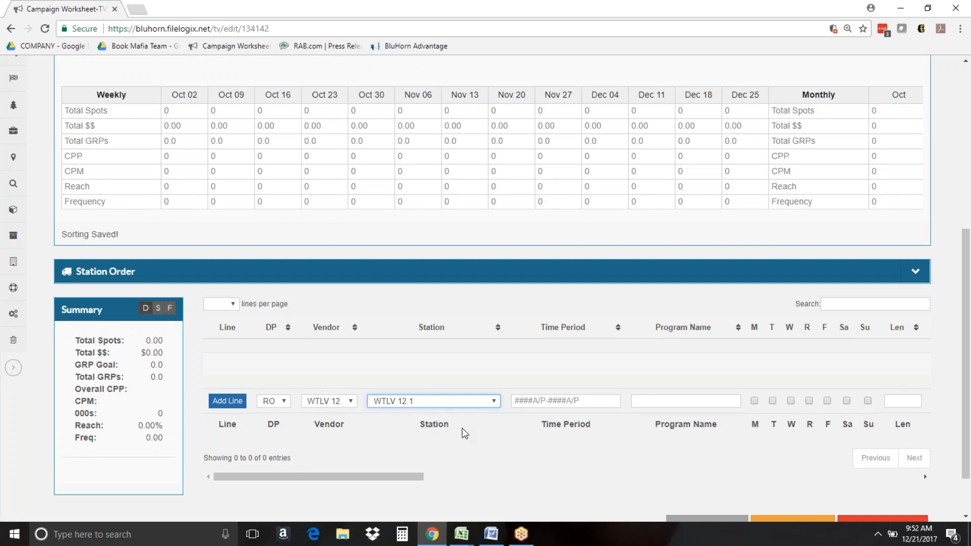
pyautogui.press('Tab')
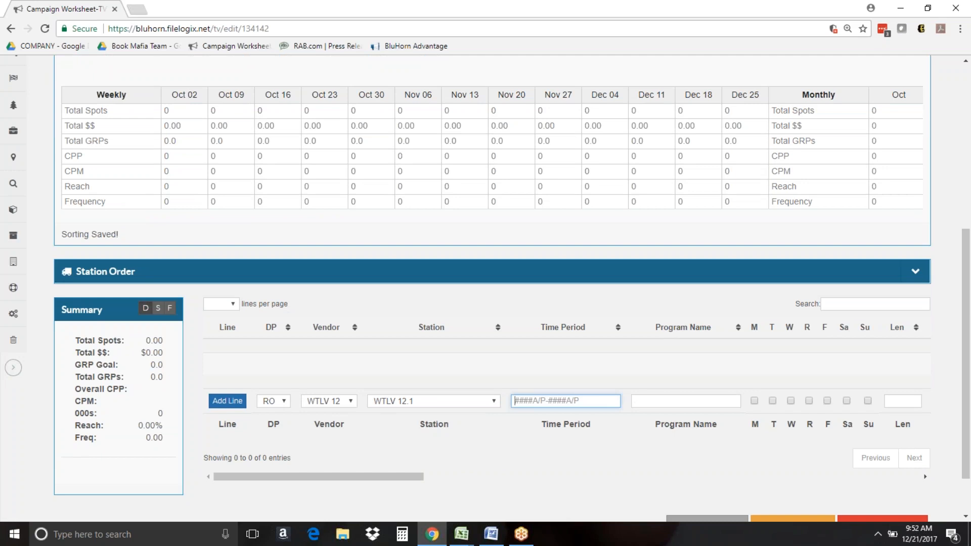
pyautogui.click(401, 477)
pyautogui.hotkey('ctrl', 'a')
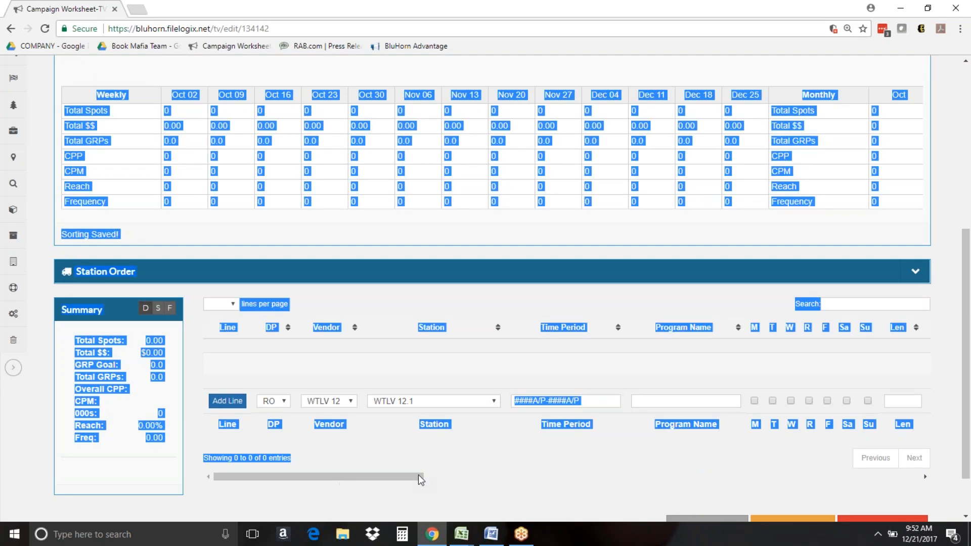
pyautogui.rightClick(436, 477)
pyautogui.rightClick(398, 465)
pyautogui.click(369, 491)
# Run Update Ratings on the TV Demo worksheet.
pyautogui.moveTo(968, 366); pyautogui.dragTo(969, 242)
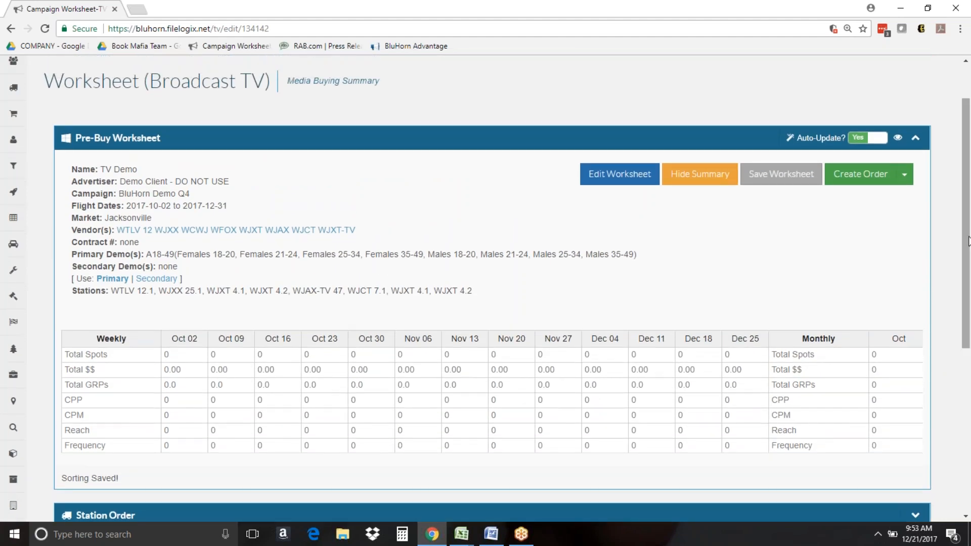
pyautogui.click(904, 174)
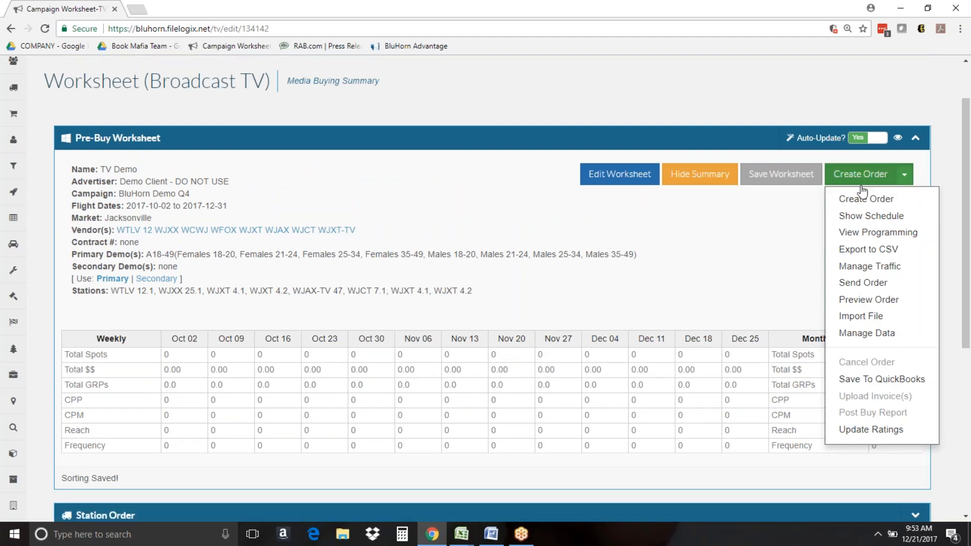
pyautogui.click(877, 431)
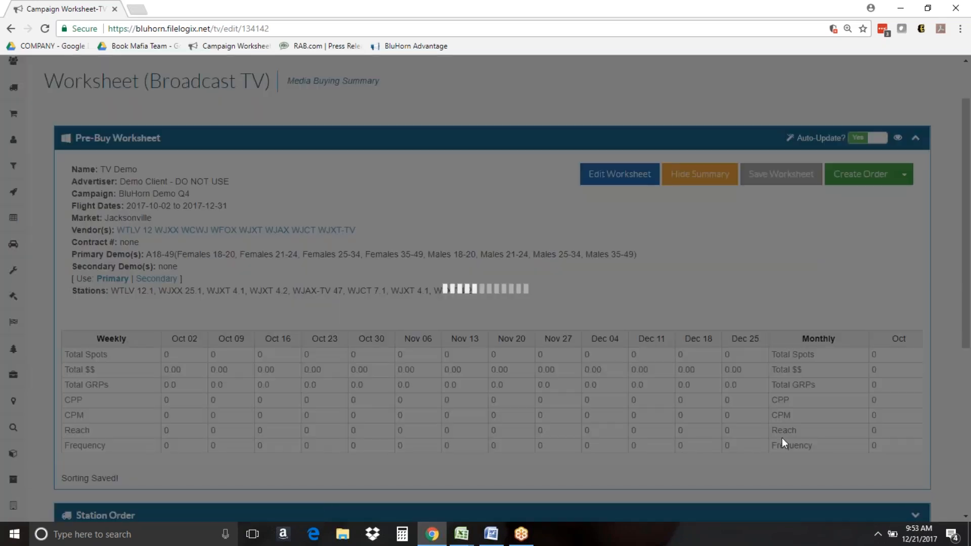